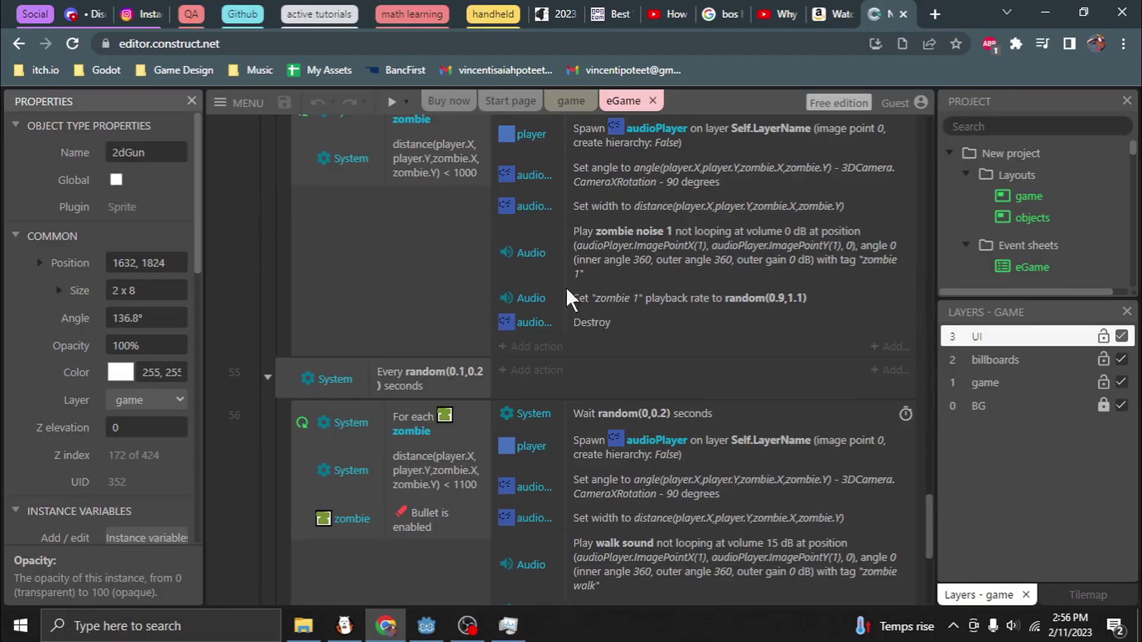
Open the game layout and look over its dirt path, grass, trees and objects
left_click(566, 104)
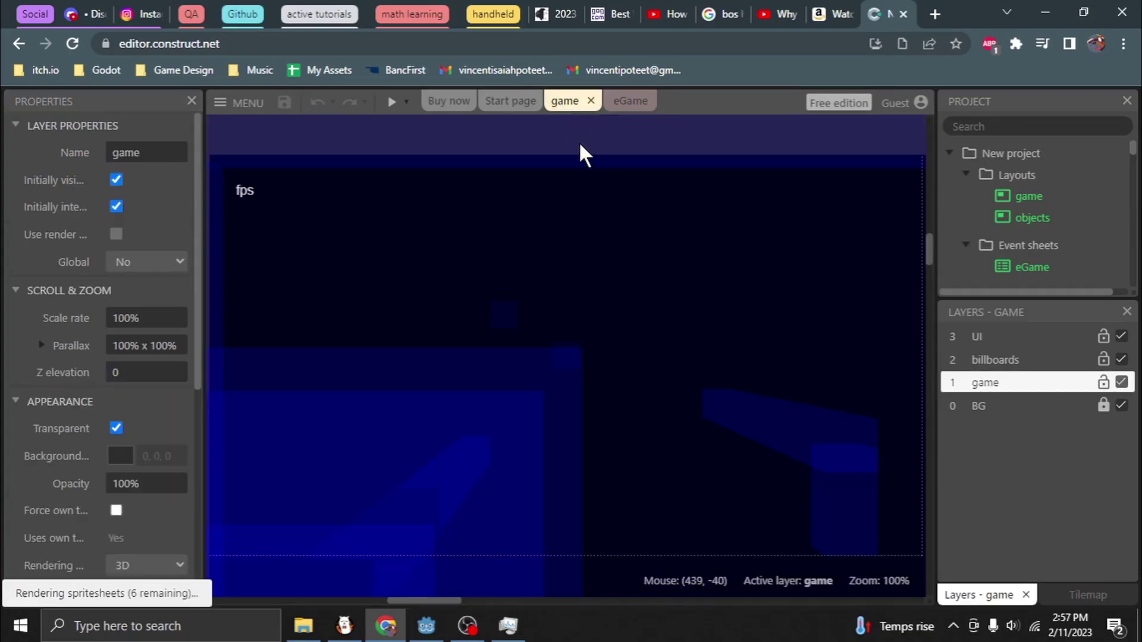
middle_click_drag(732, 297, 516, 223)
middle_click_drag(647, 294, 531, 229)
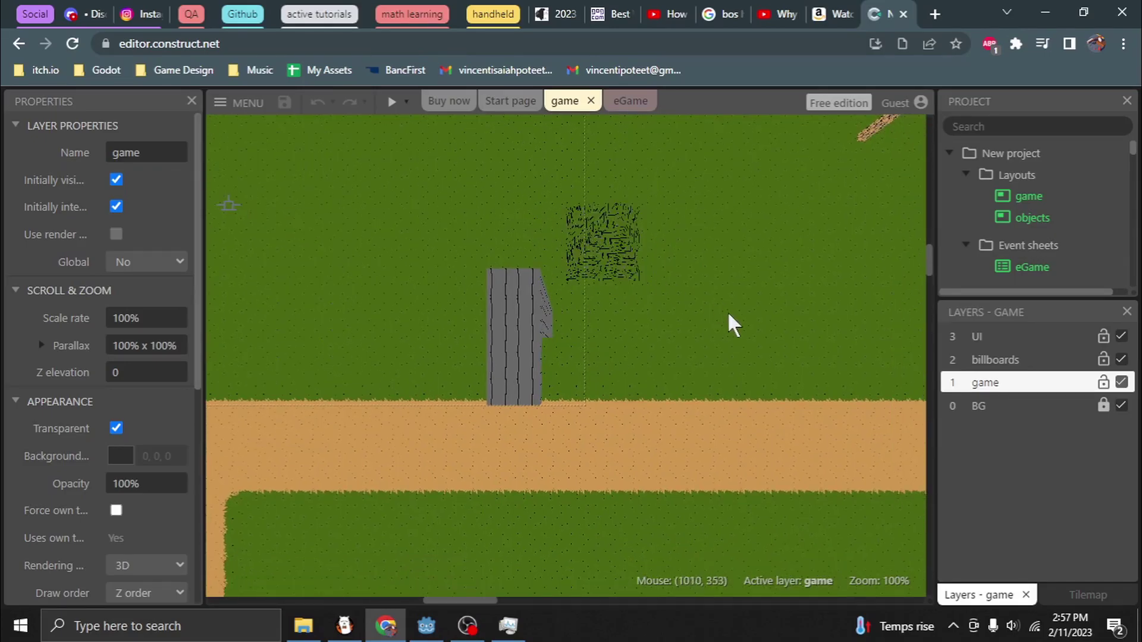
middle_click_drag(724, 316, 543, 242)
middle_click_drag(657, 343, 740, 226)
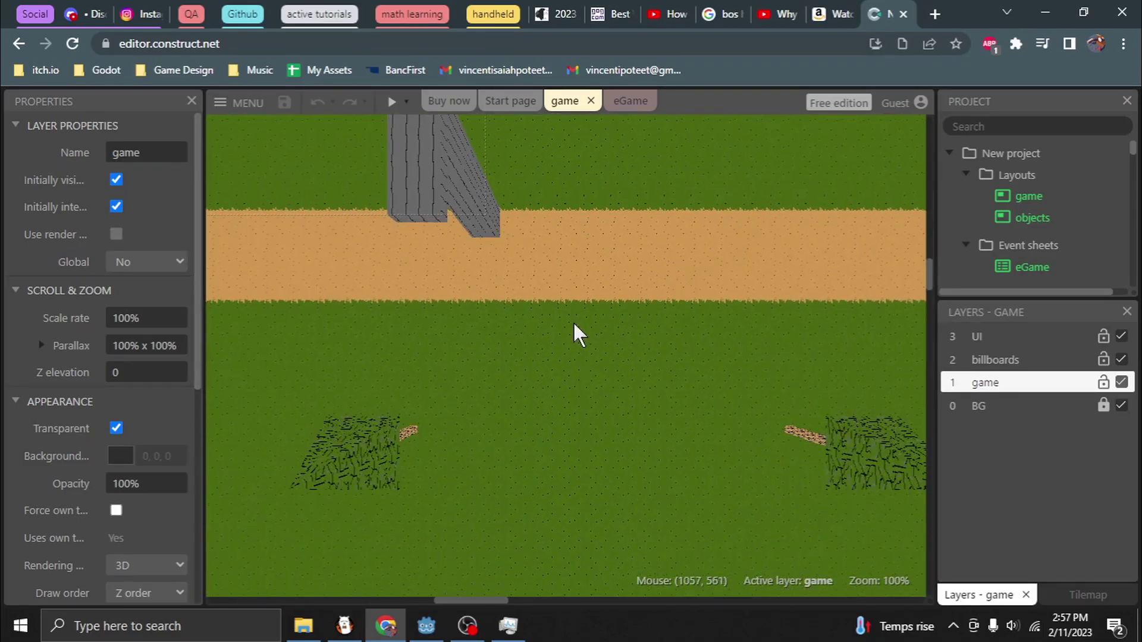
middle_click_drag(574, 324, 666, 323)
middle_click_drag(597, 321, 741, 258)
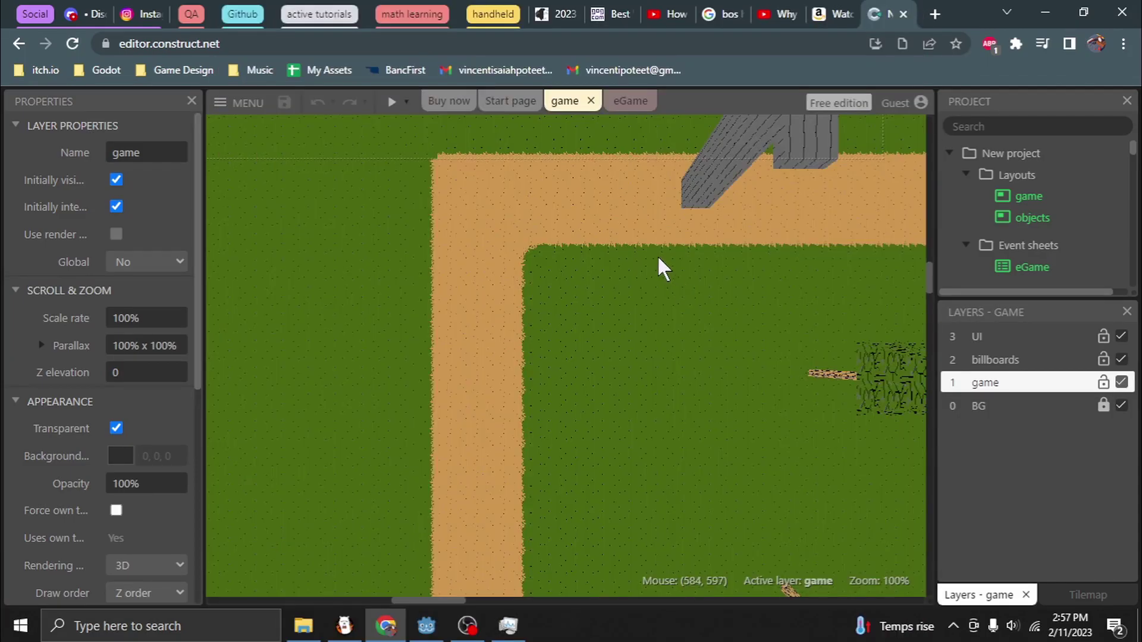
middle_click_drag(721, 287, 486, 273)
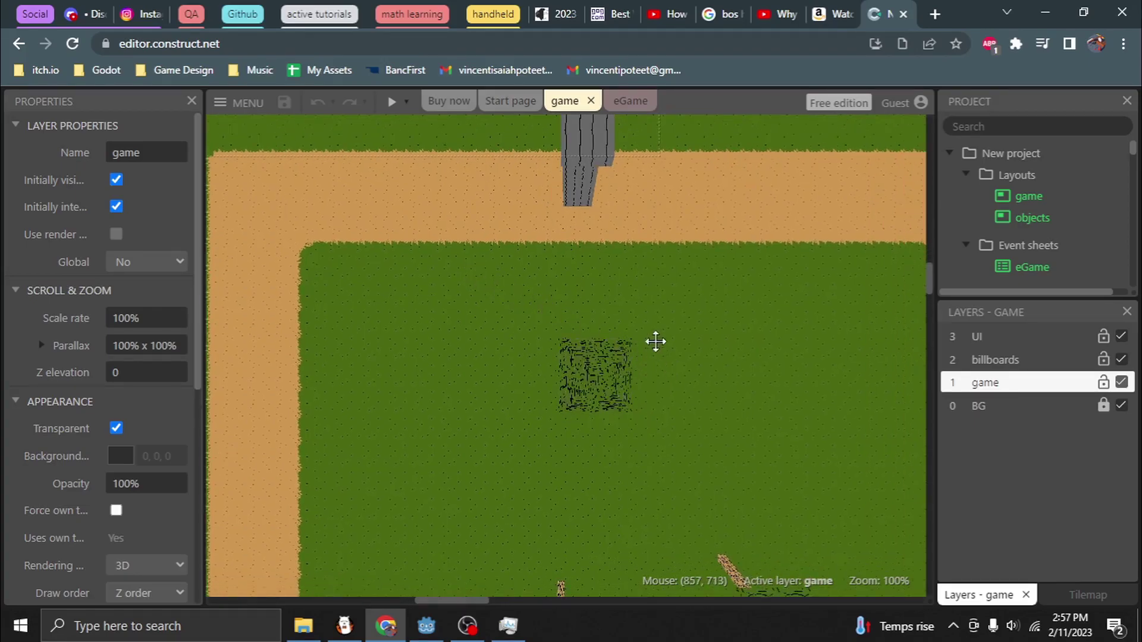
middle_click_drag(655, 339, 558, 260)
middle_click_drag(607, 333, 575, 263)
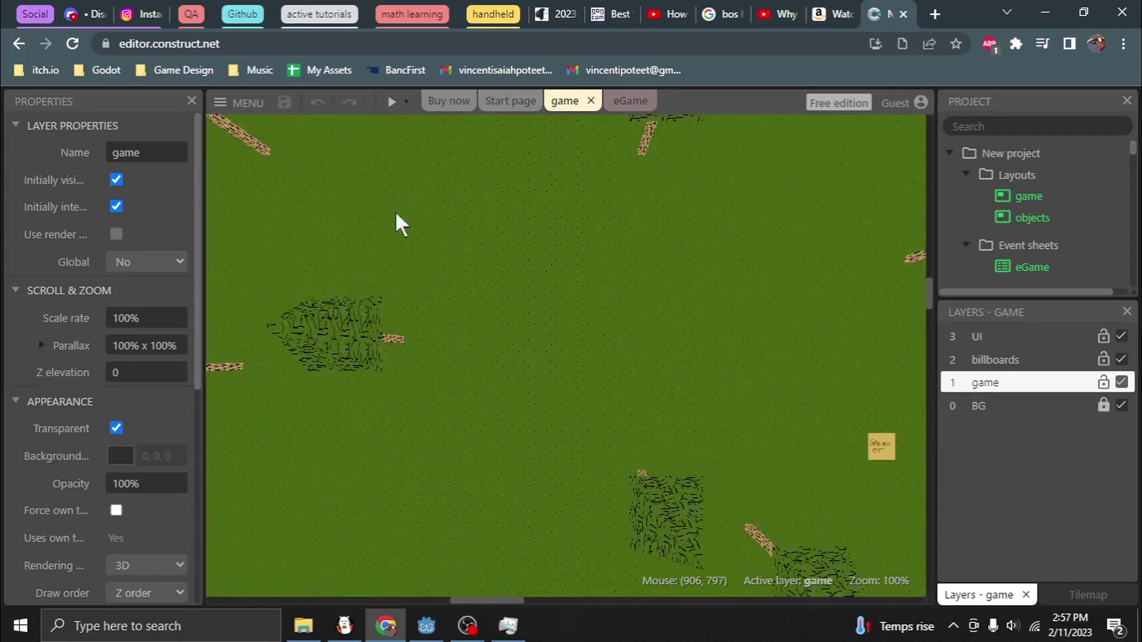
middle_click_drag(570, 324, 389, 254)
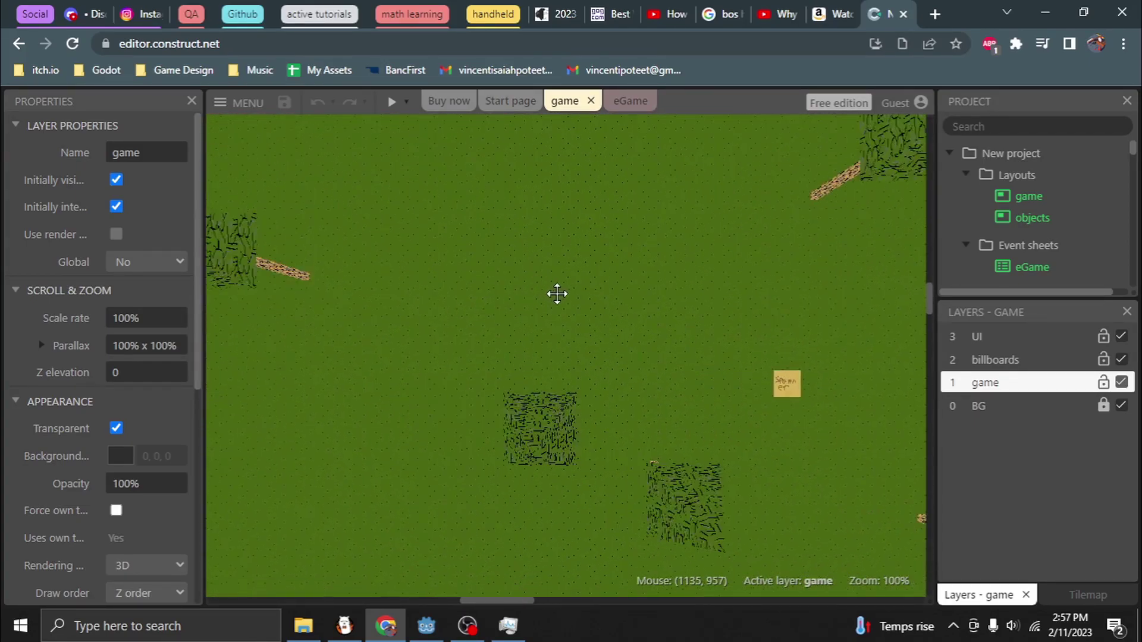
middle_click_drag(402, 132, 456, 217)
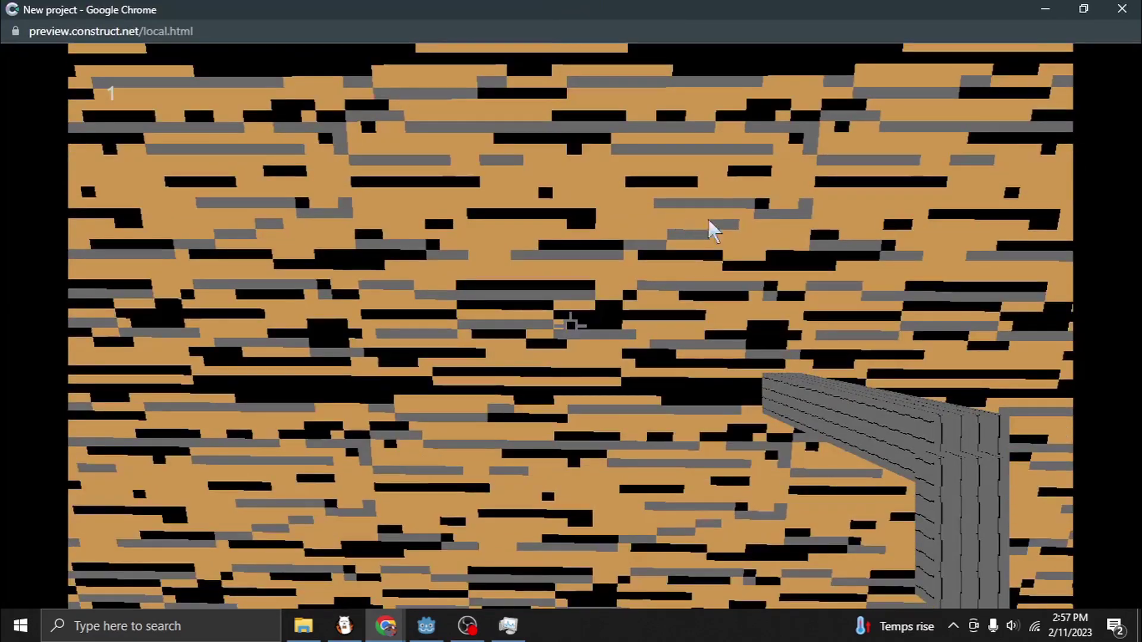
Playtest the game preview by walking out of the starting enclosure into the forest and firing the gun
left_click(709, 221)
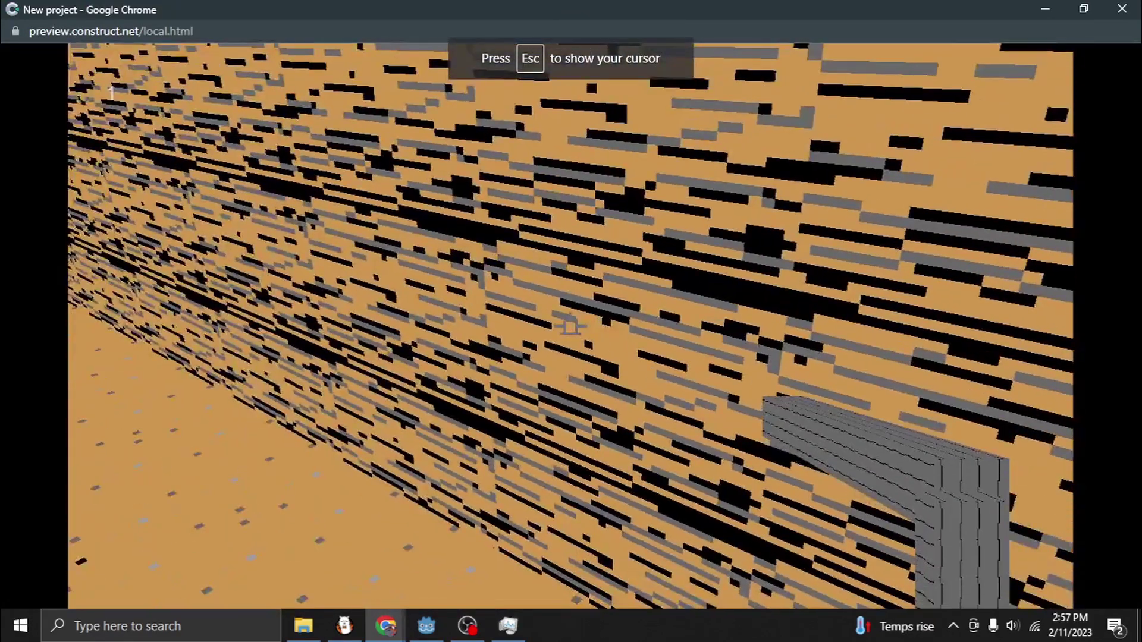
key("s")
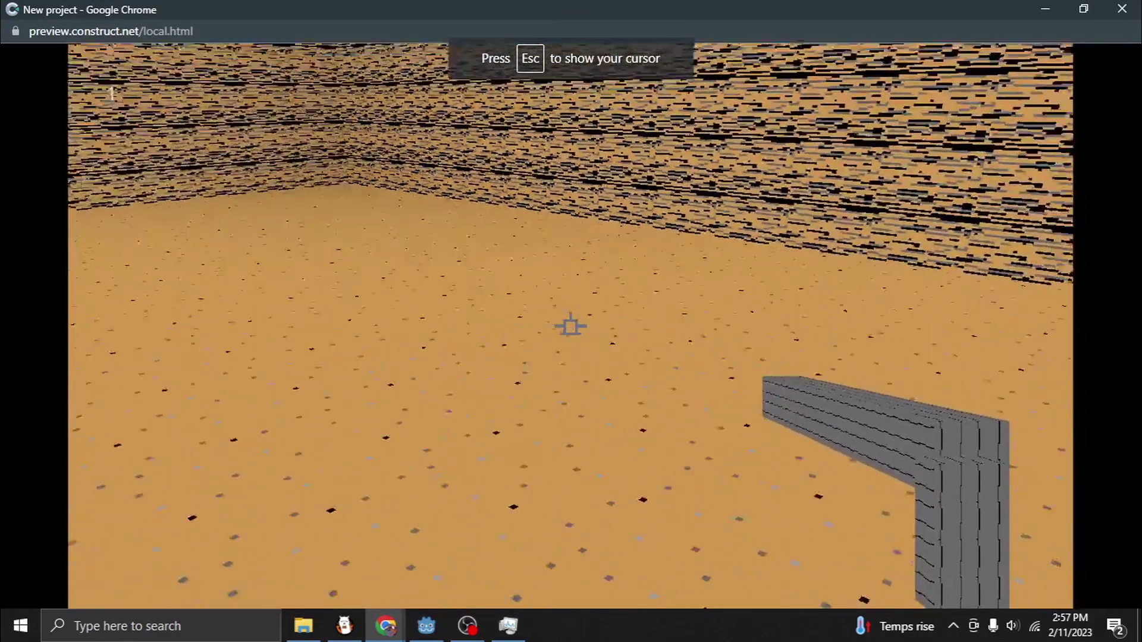
key("d")
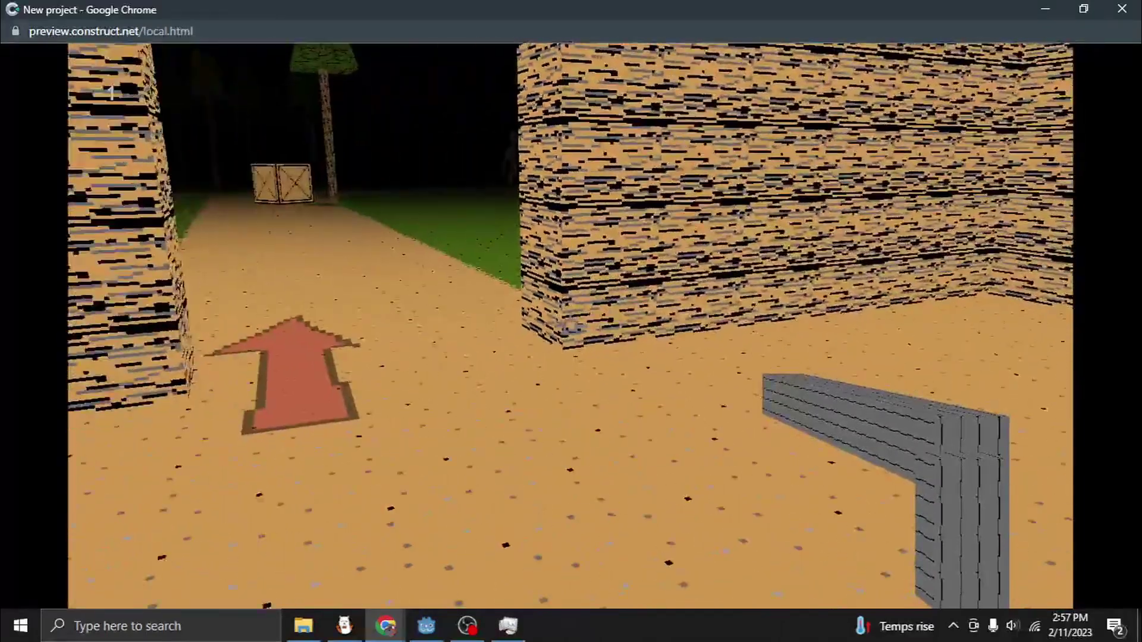
key("w")
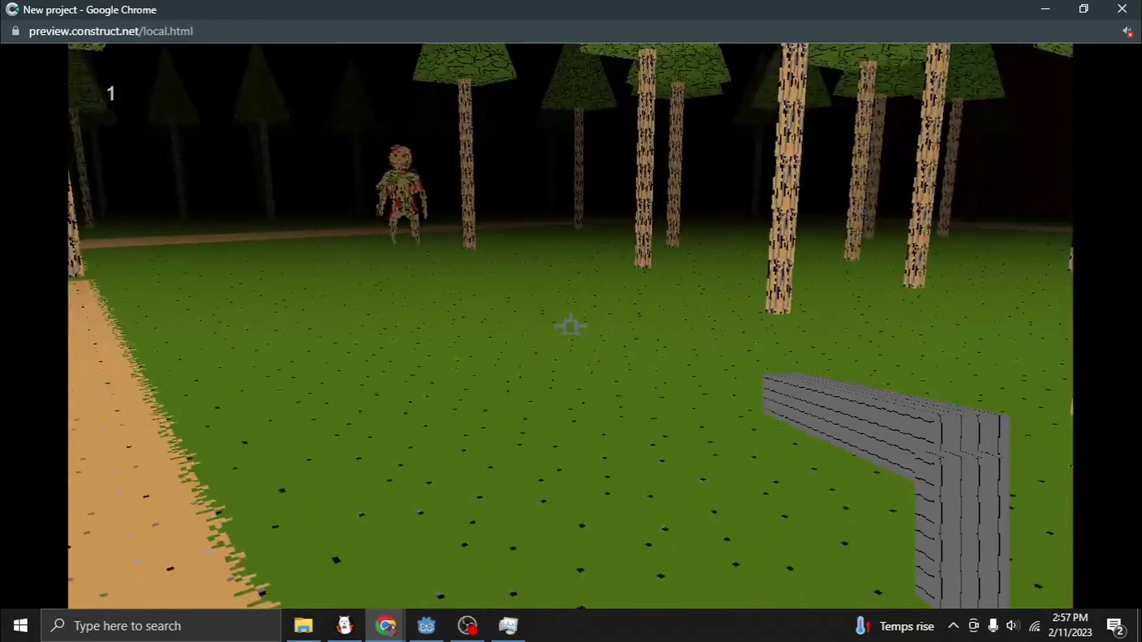
left_click(570, 326)
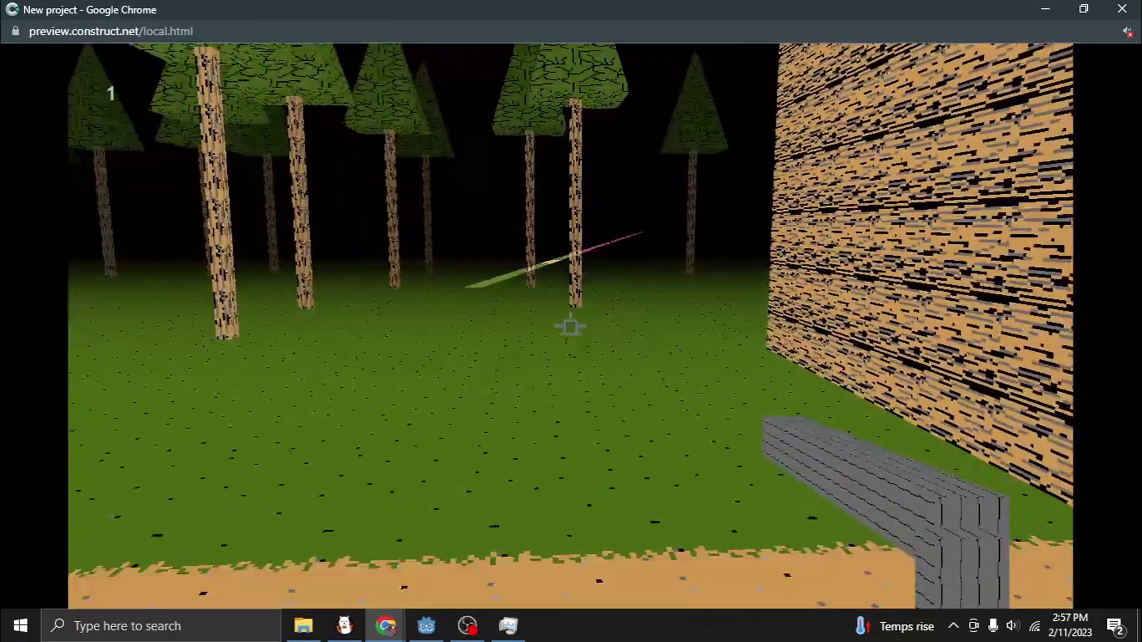
left_click(570, 326)
left_click(570, 326)
key("w")
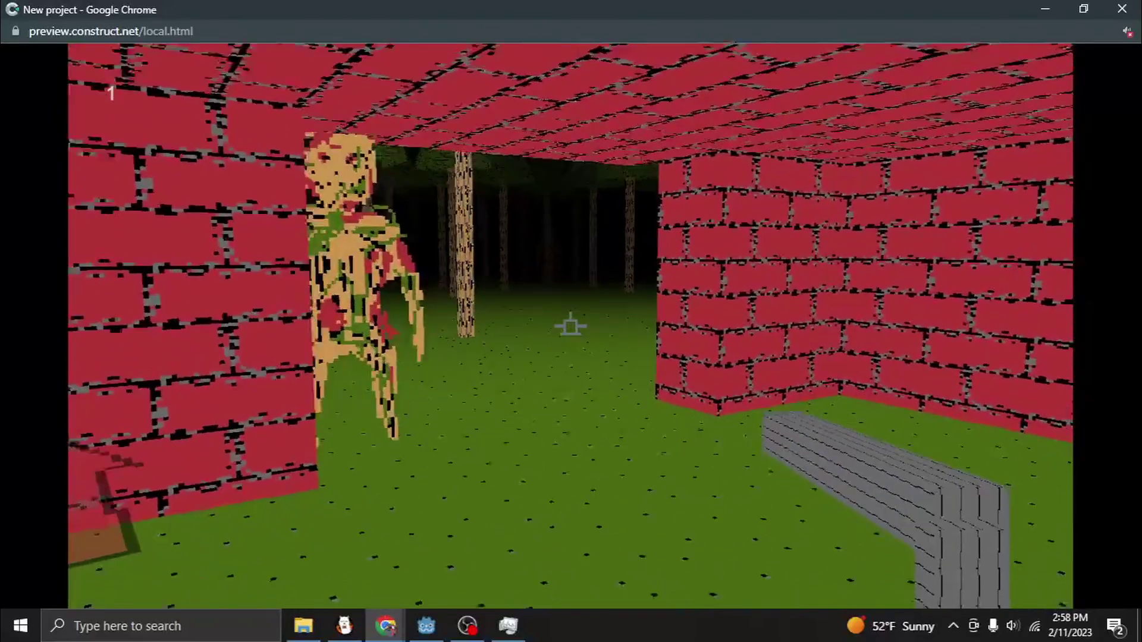
Shoot at the zombie inside the red brick building and head for its exit
left_click(570, 326)
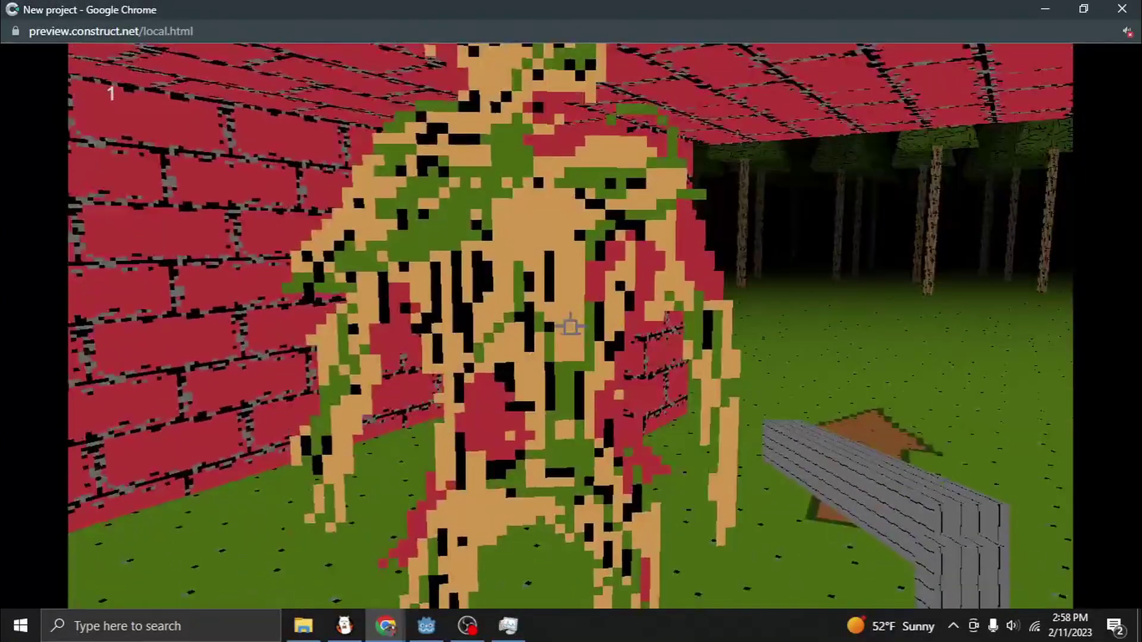
left_click(570, 326)
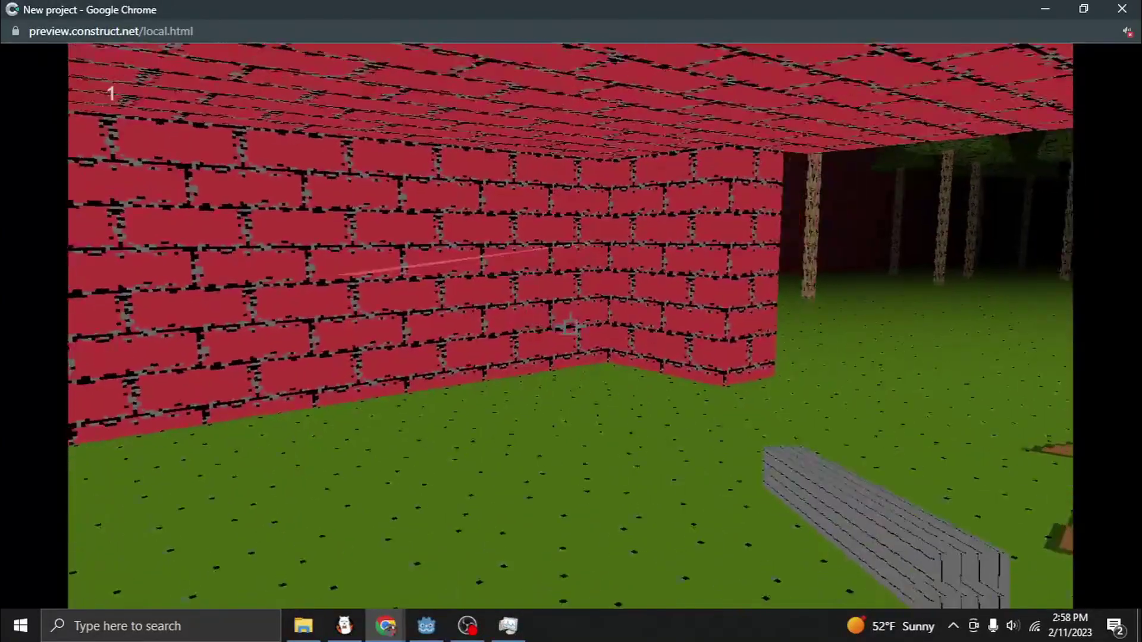
key("w")
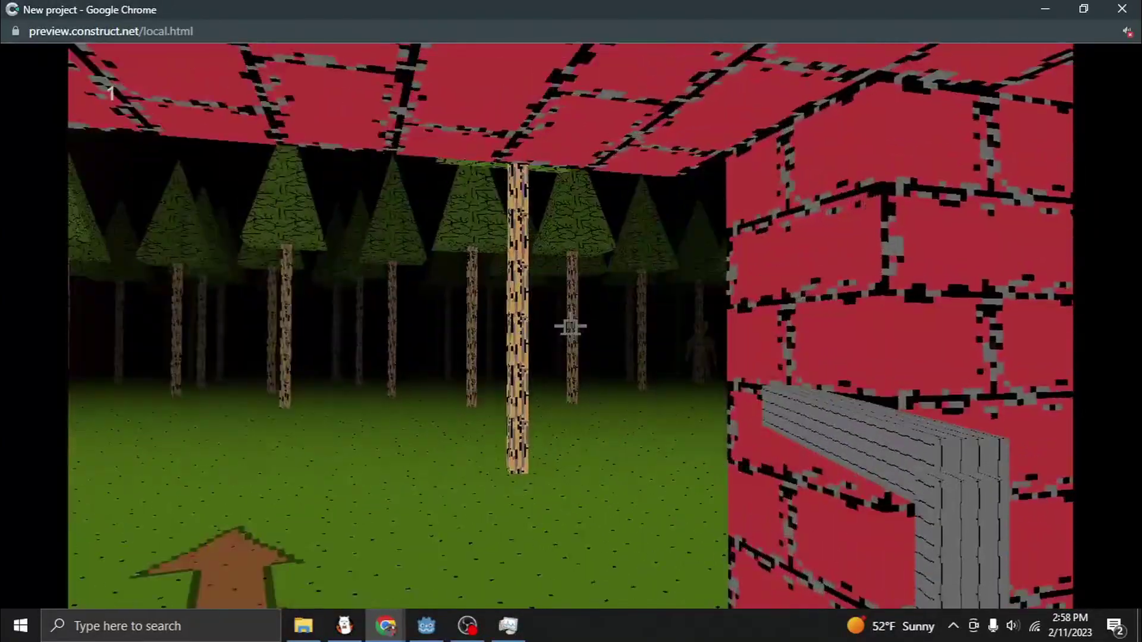
Back out of the red brick building to examine its raised roof, and walk back inside
key("s")
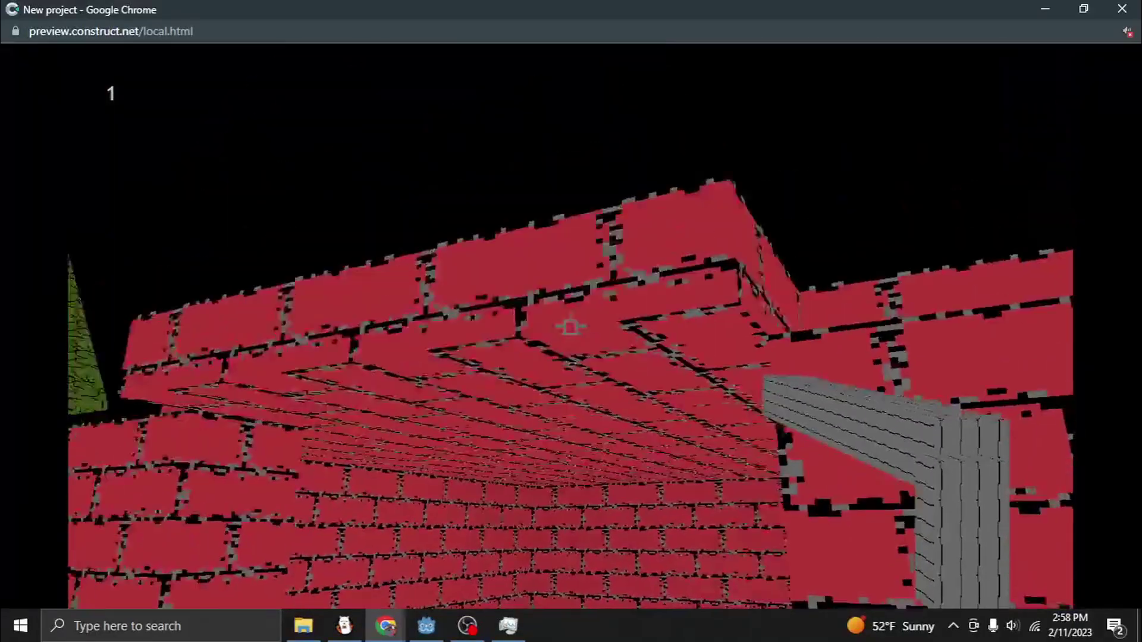
key("s")
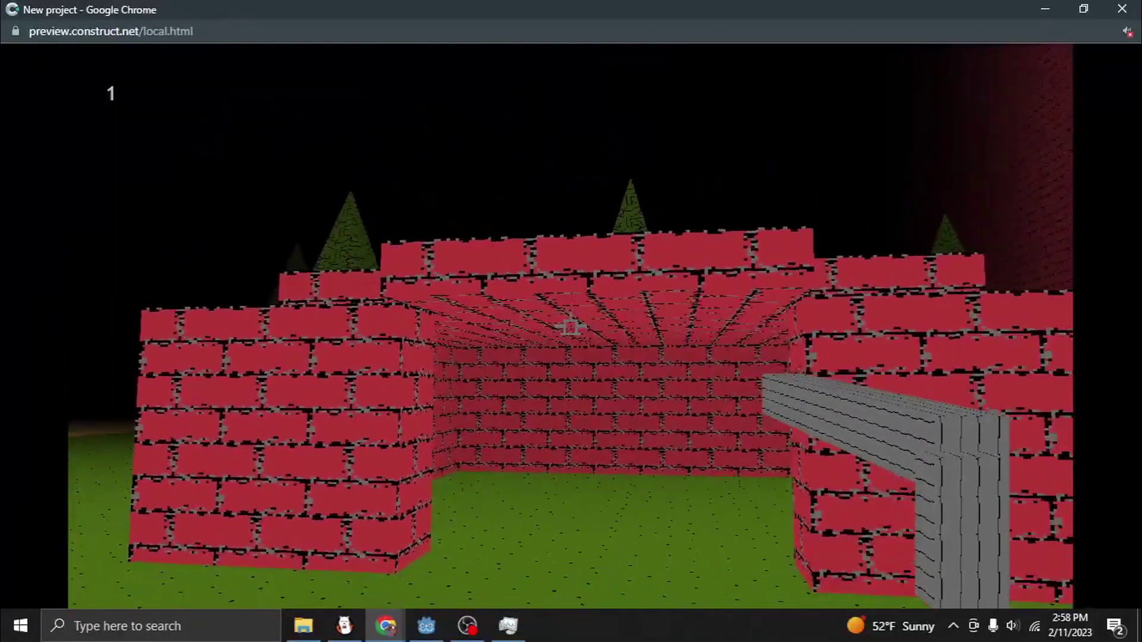
key("w")
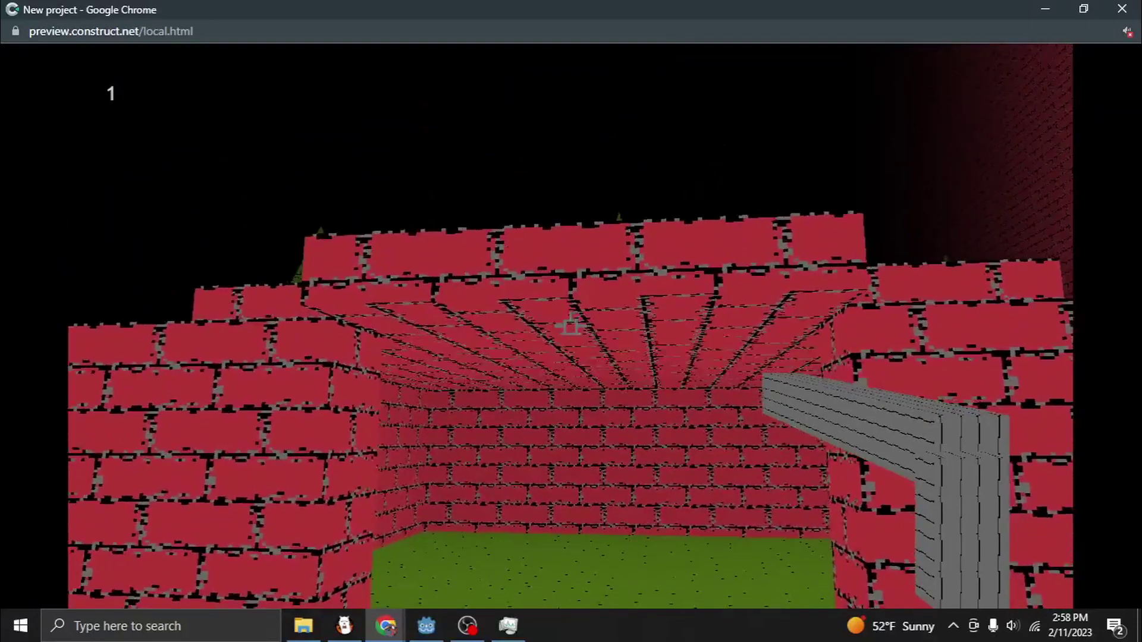
key("w")
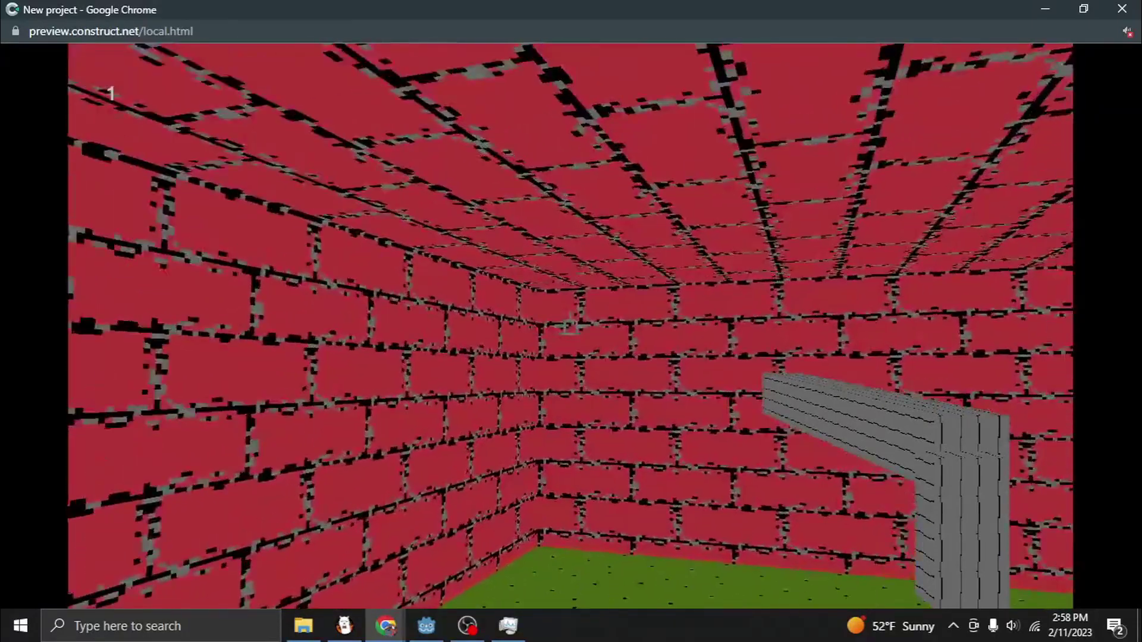
key("w")
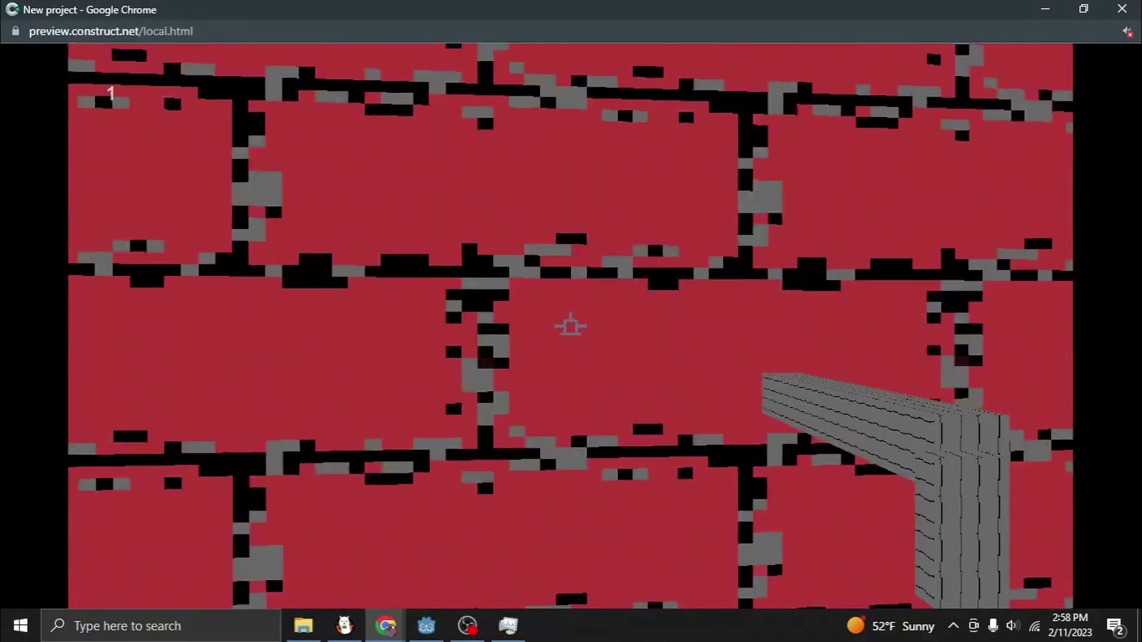
Move back and forth near the building's inner walls to examine the brick walls and ceiling up close
key("s")
key("w")
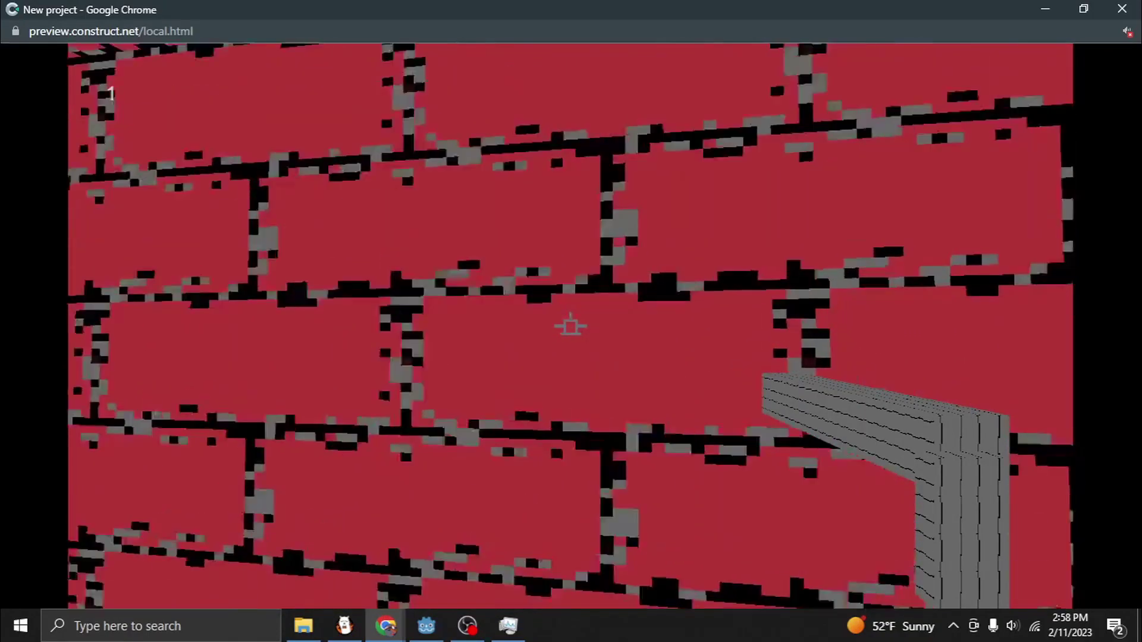
key("w")
key("s")
key("w")
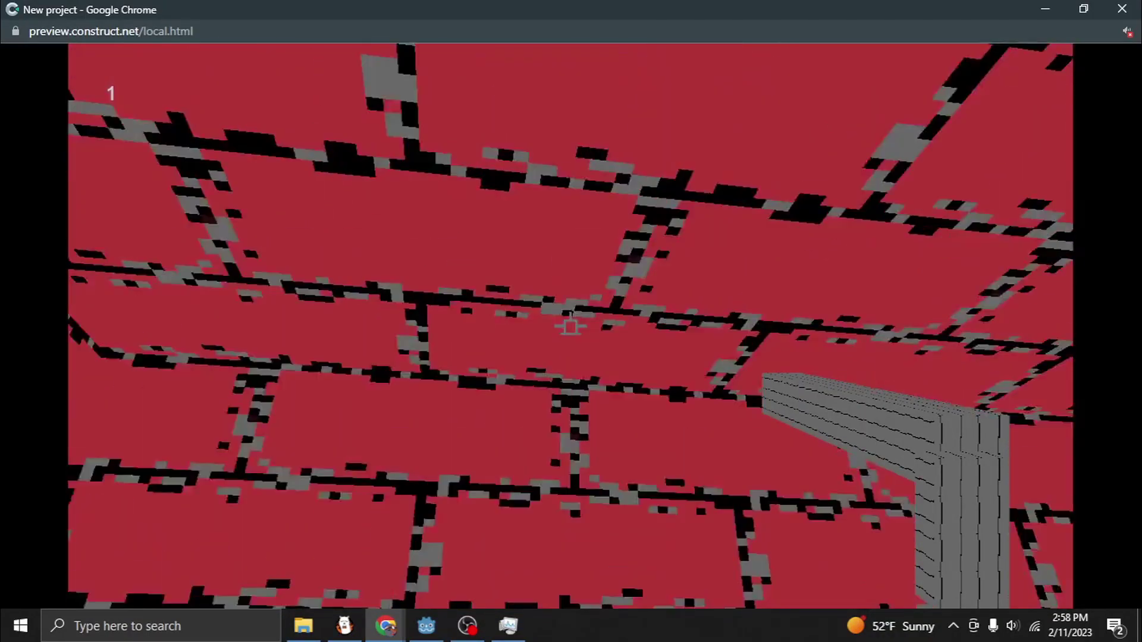
key("s")
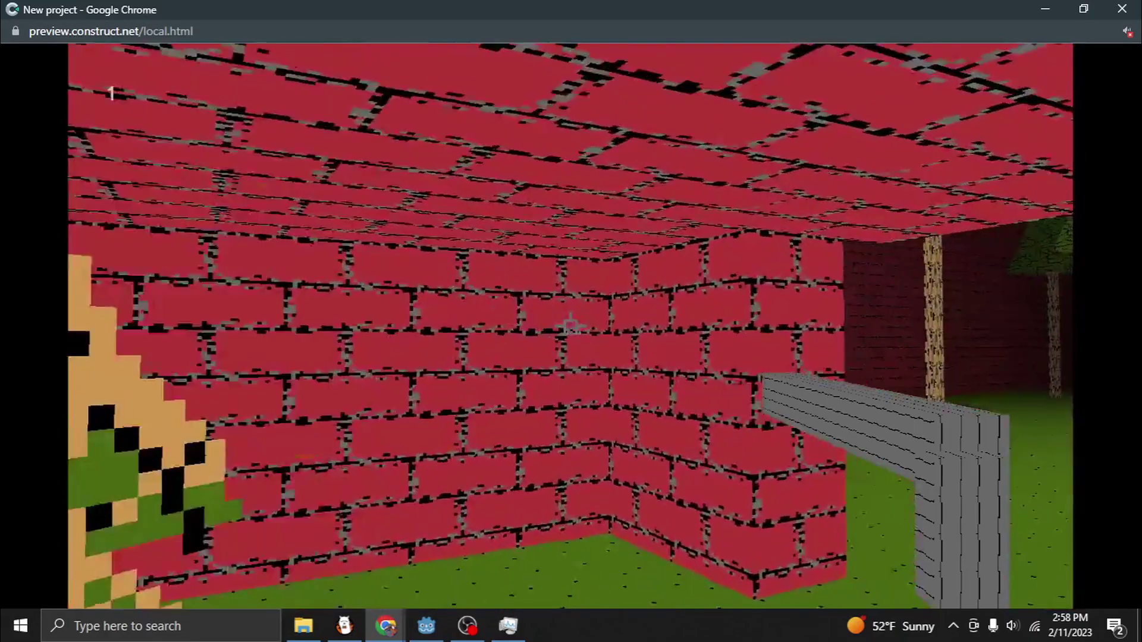
key("w")
key("s")
left_click(571, 326)
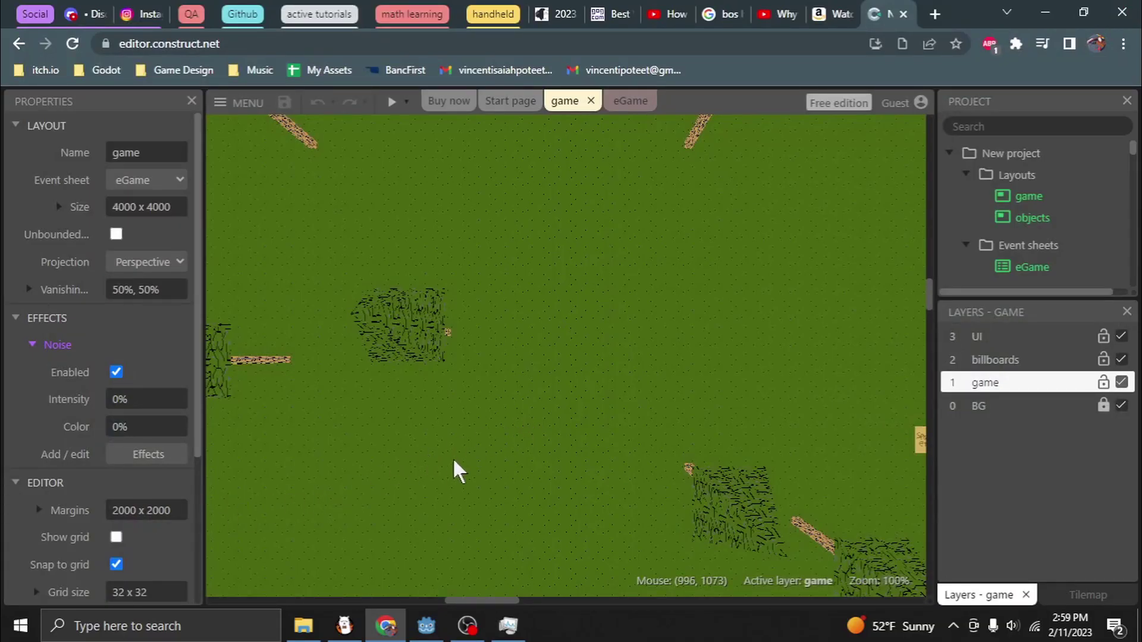
Switch to the Godot project and look over the Test Level's wall, blocks, enemy and red barrel
left_click(426, 624)
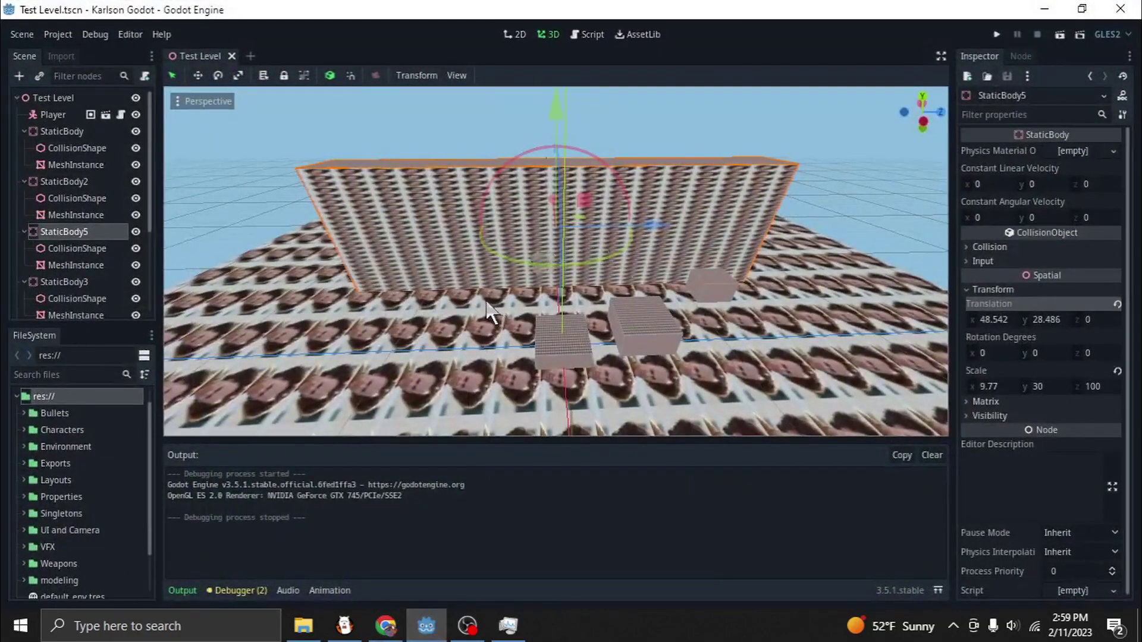
middle_click_drag(487, 313, 537, 294)
scroll(610, 317, "up", 10)
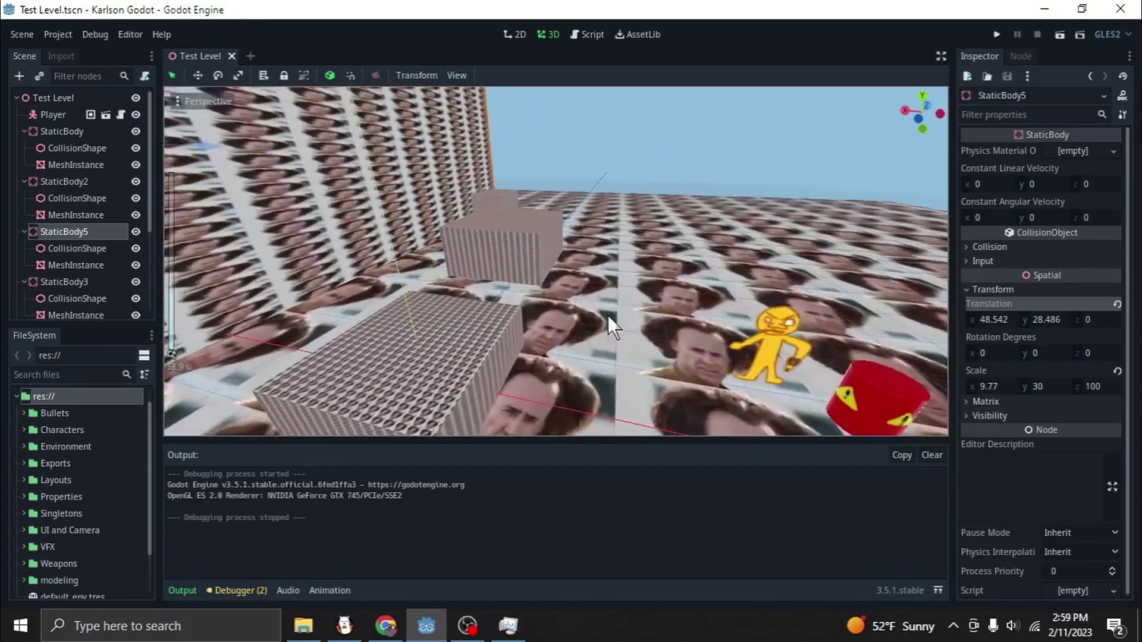
middle_click_drag(608, 316, 691, 277)
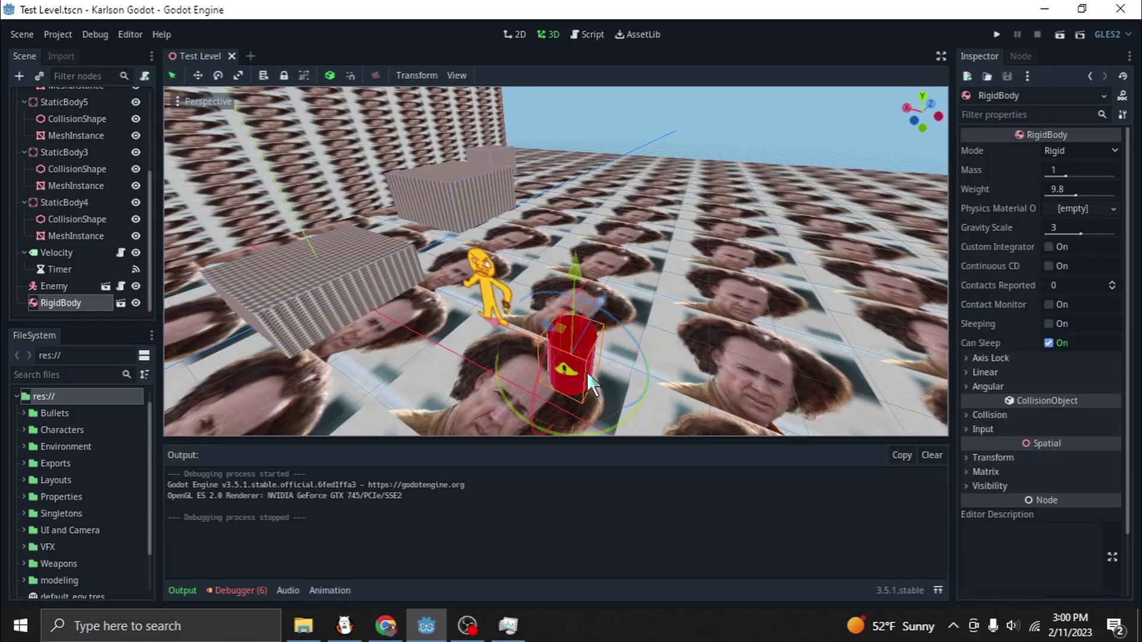
Duplicate the red barrel's RigidBody node in the Test Level scene
key("ctrl+d")
key("ctrl+d")
key("ctrl+d")
key("ctrl+d")
key("ctrl+d")
key("ctrl+d")
key("ctrl+d")
key("ctrl+d")
key("ctrl+d")
key("ctrl+d")
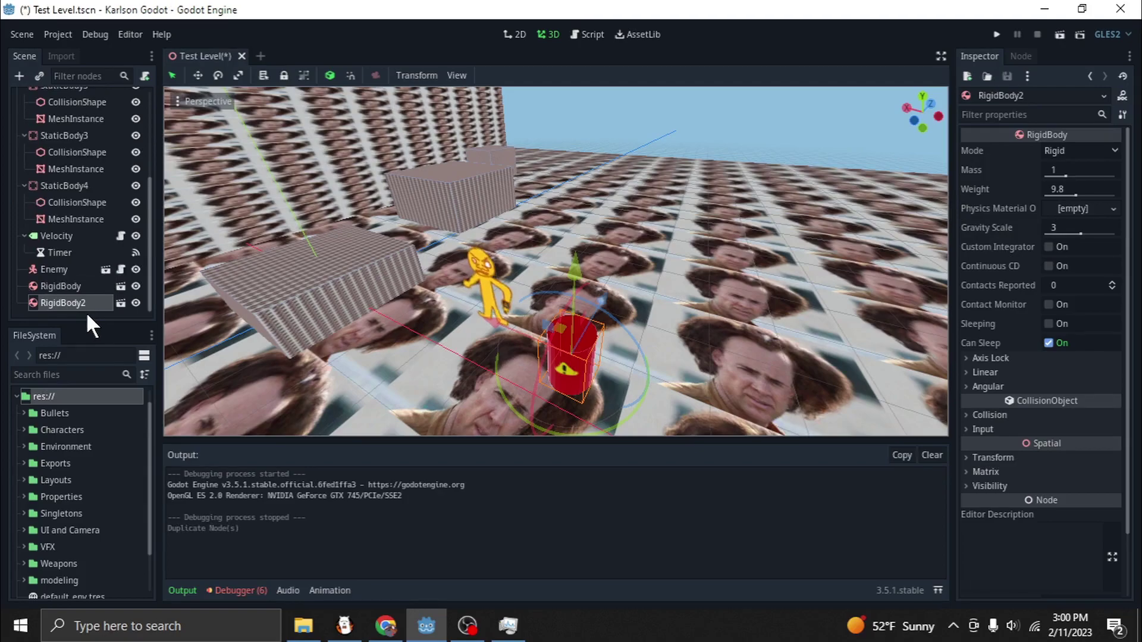